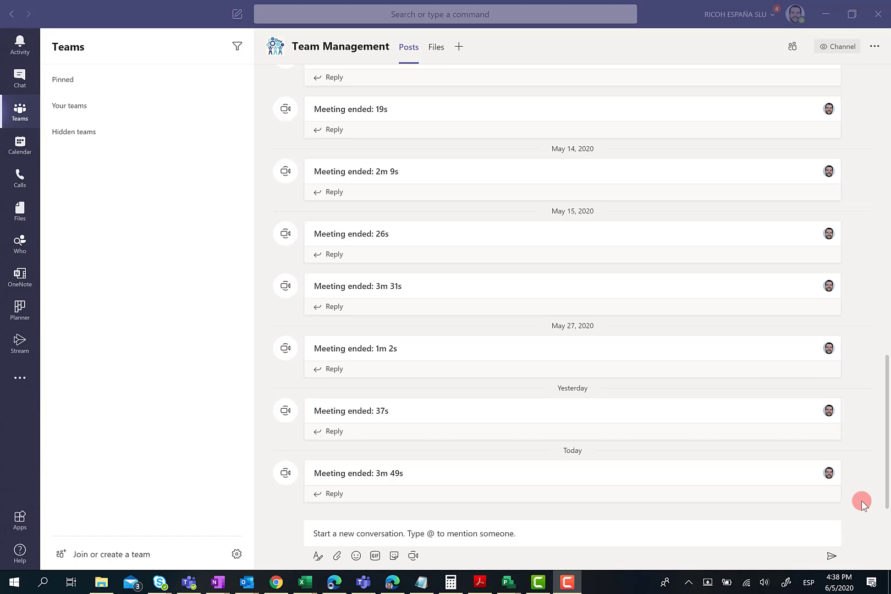
Step: Start a Meet now instant meeting from the Team Management channel with the camera on
{"action": "left_click", "coordinate": [412, 555]}
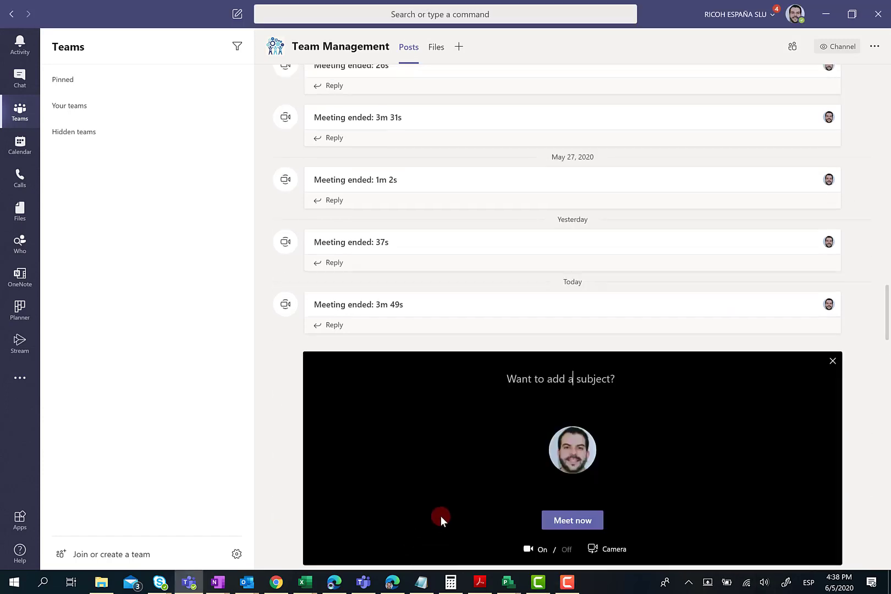
{"action": "left_click", "coordinate": [575, 524]}
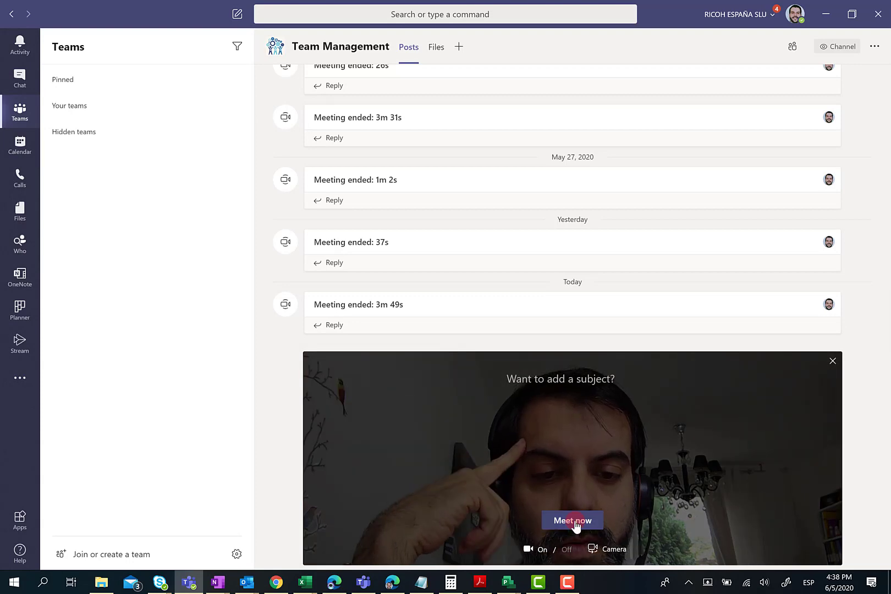
{"action": "left_click", "coordinate": [575, 523]}
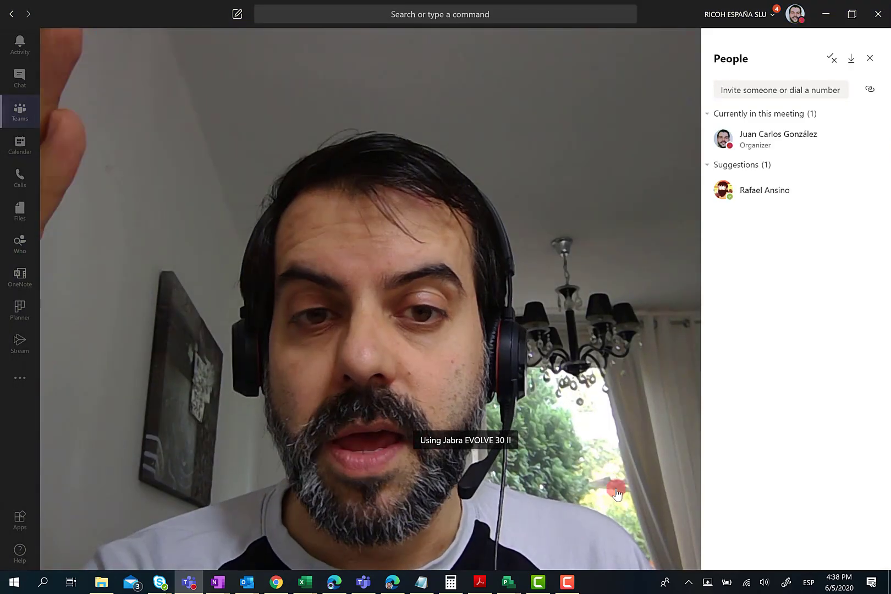
Step: Collapse the People pane's Suggestions list and bring up the meeting's More actions menu
{"action": "left_click", "coordinate": [708, 164]}
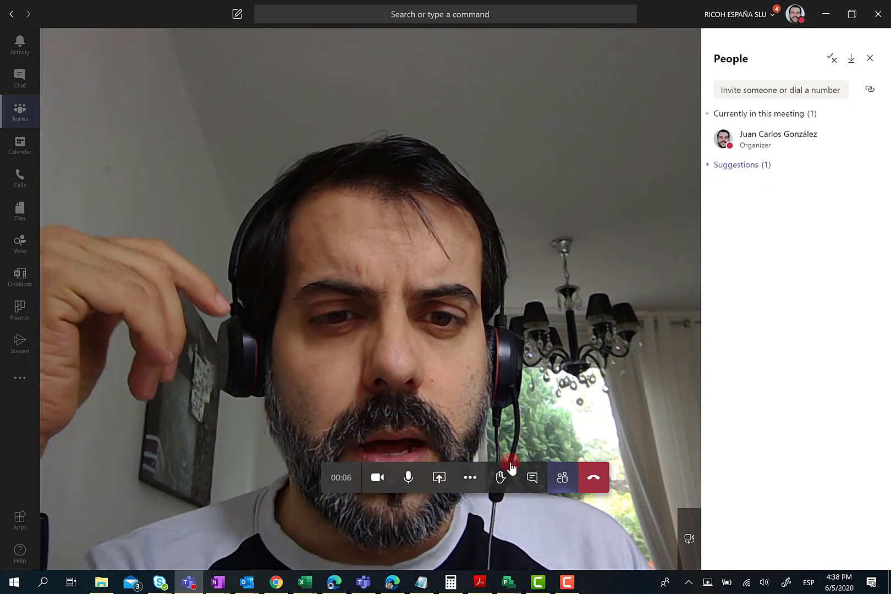
{"action": "left_click", "coordinate": [471, 480]}
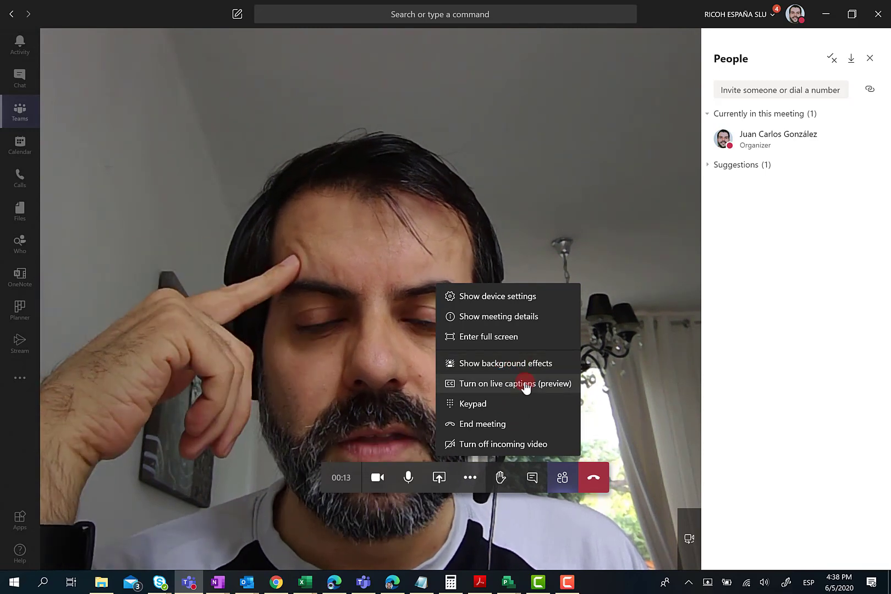
Step: Show background effects and preview the first preset backgrounds, including the corridor image
{"action": "left_click", "coordinate": [492, 364]}
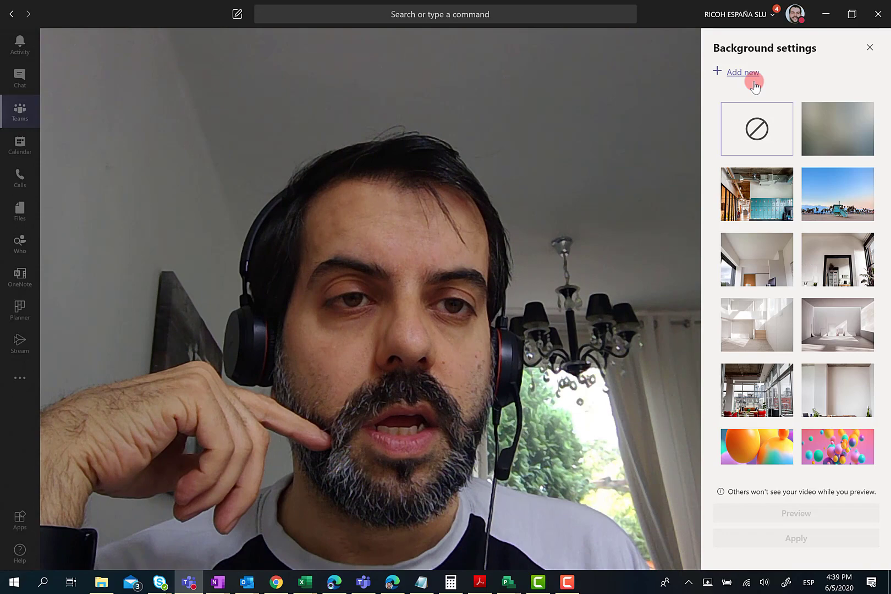
{"action": "left_click", "coordinate": [837, 242]}
{"action": "scroll", "coordinate": [837, 241], "scroll_direction": "down", "scroll_amount": 10}
{"action": "left_click", "coordinate": [839, 248]}
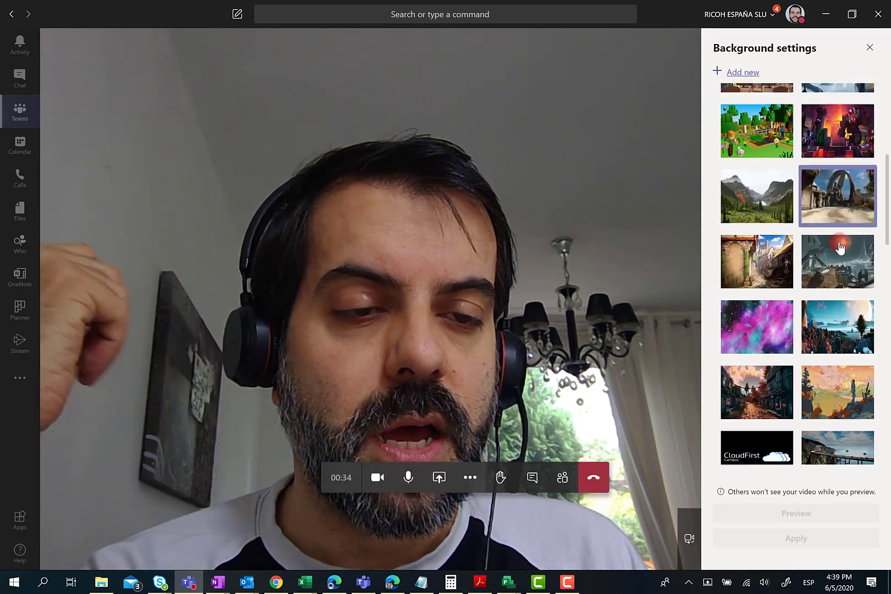
{"action": "scroll", "coordinate": [839, 245], "scroll_direction": "down", "scroll_amount": 10}
{"action": "left_click", "coordinate": [839, 243]}
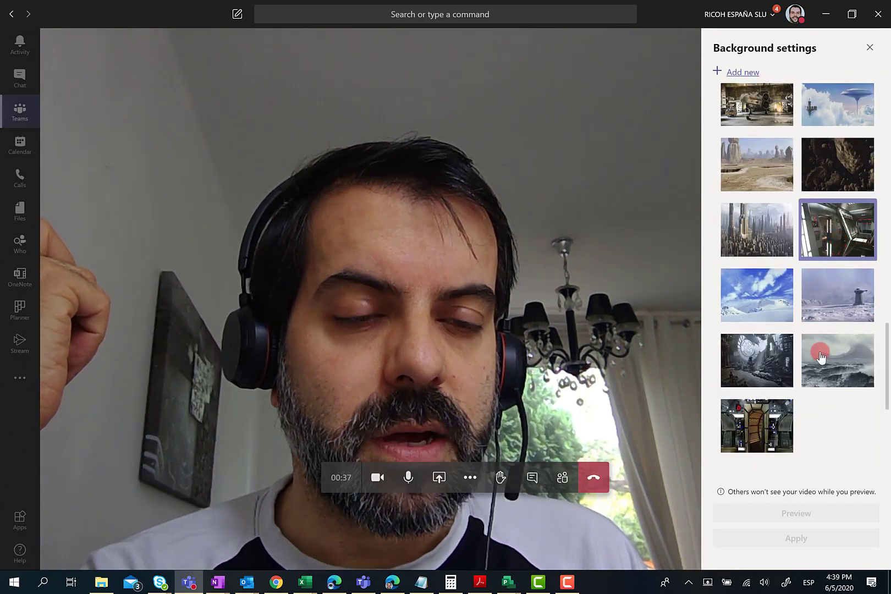
Step: Scroll back up the gallery, previewing the stormy-sea, cloud-city and city-street backgrounds
{"action": "left_click", "coordinate": [821, 357]}
{"action": "scroll", "coordinate": [820, 357], "scroll_direction": "up", "scroll_amount": 1}
{"action": "left_click", "coordinate": [821, 357]}
{"action": "scroll", "coordinate": [821, 356], "scroll_direction": "up", "scroll_amount": 1}
{"action": "left_click", "coordinate": [821, 356]}
{"action": "scroll", "coordinate": [821, 357], "scroll_direction": "up", "scroll_amount": 2}
{"action": "left_click", "coordinate": [820, 356]}
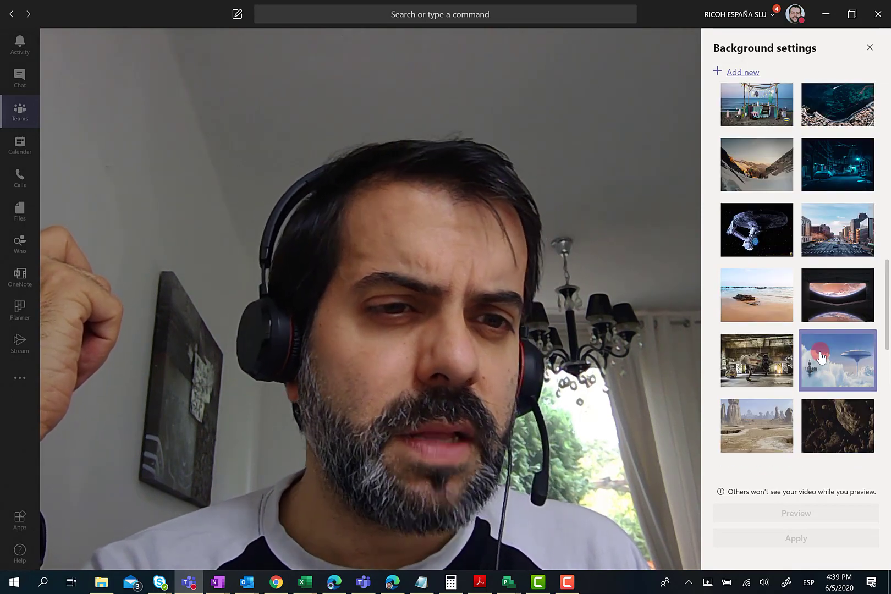
{"action": "scroll", "coordinate": [820, 356], "scroll_direction": "up", "scroll_amount": 2}
{"action": "left_click", "coordinate": [820, 356]}
{"action": "scroll", "coordinate": [820, 356], "scroll_direction": "up", "scroll_amount": 2}
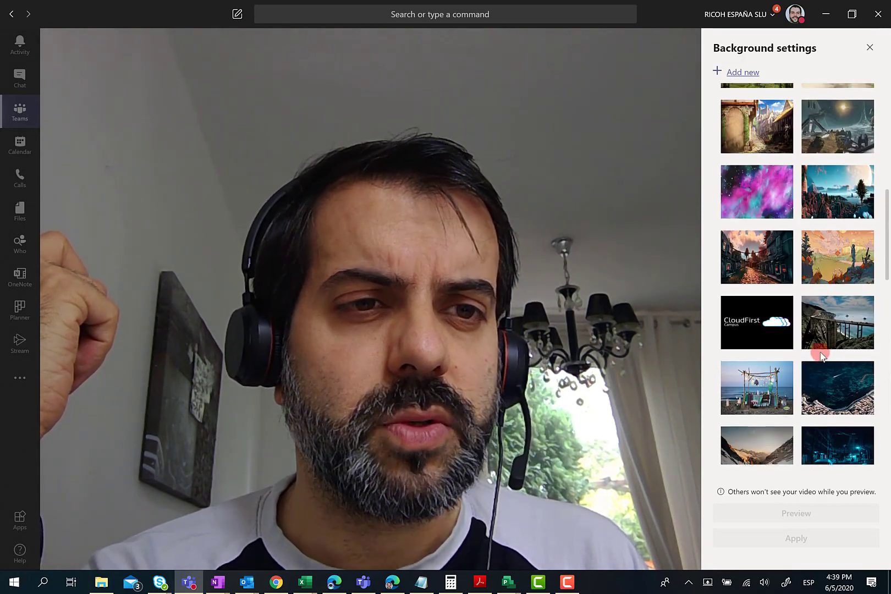
{"action": "scroll", "coordinate": [821, 352], "scroll_direction": "up", "scroll_amount": 6}
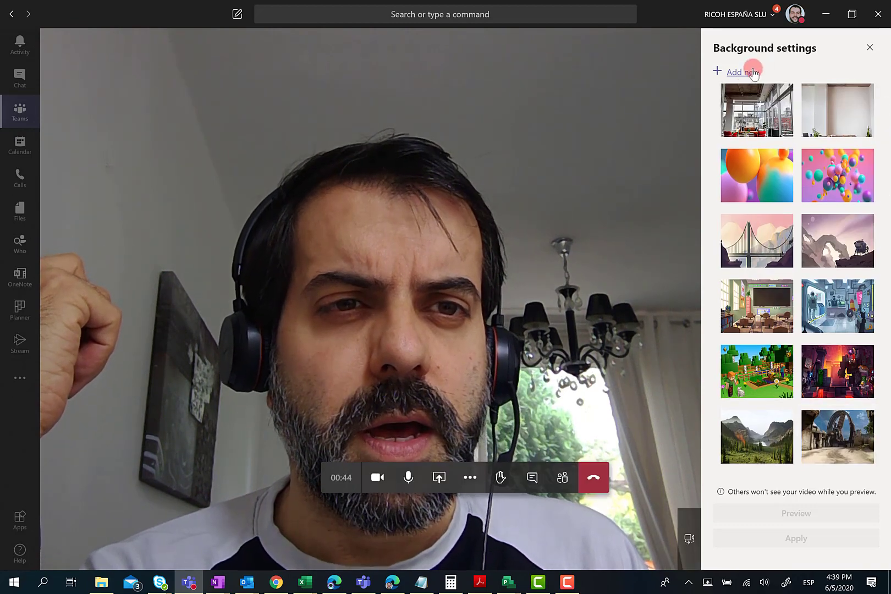
Step: Add Cloud_First_Campus.png from Pictures > Eventos as a new custom background
{"action": "left_click", "coordinate": [752, 73]}
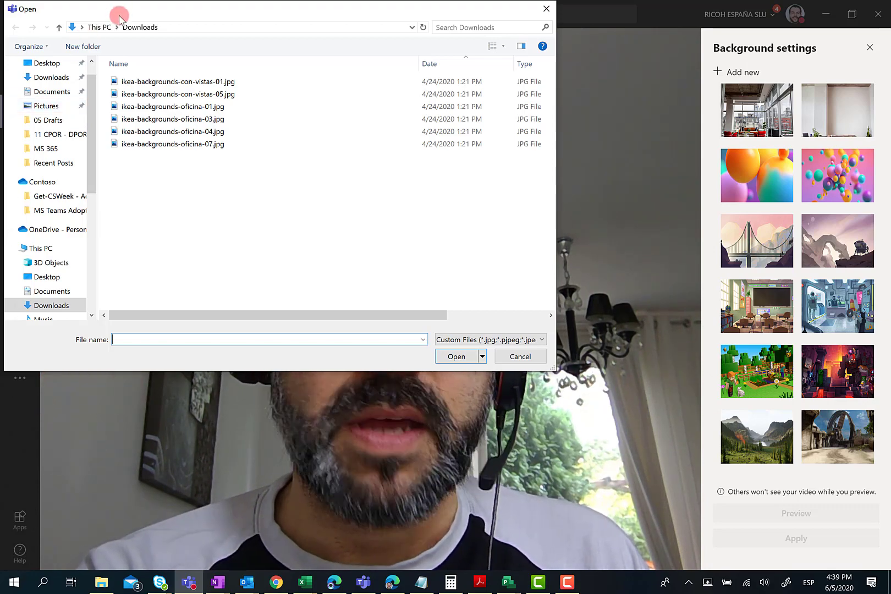
{"action": "left_click_drag", "start_coordinate": [119, 16], "coordinate": [145, 27]}
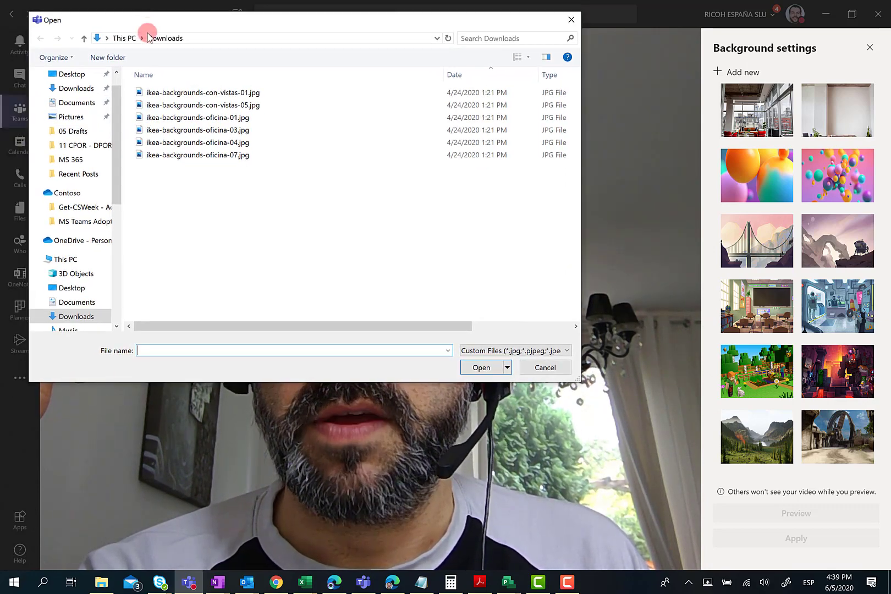
{"action": "left_click", "coordinate": [75, 117]}
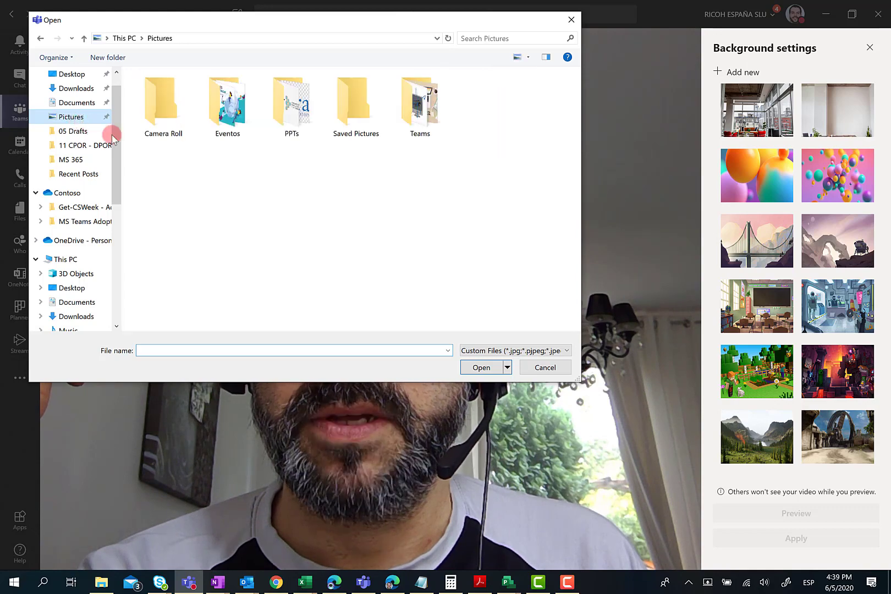
{"action": "double_click", "coordinate": [240, 110]}
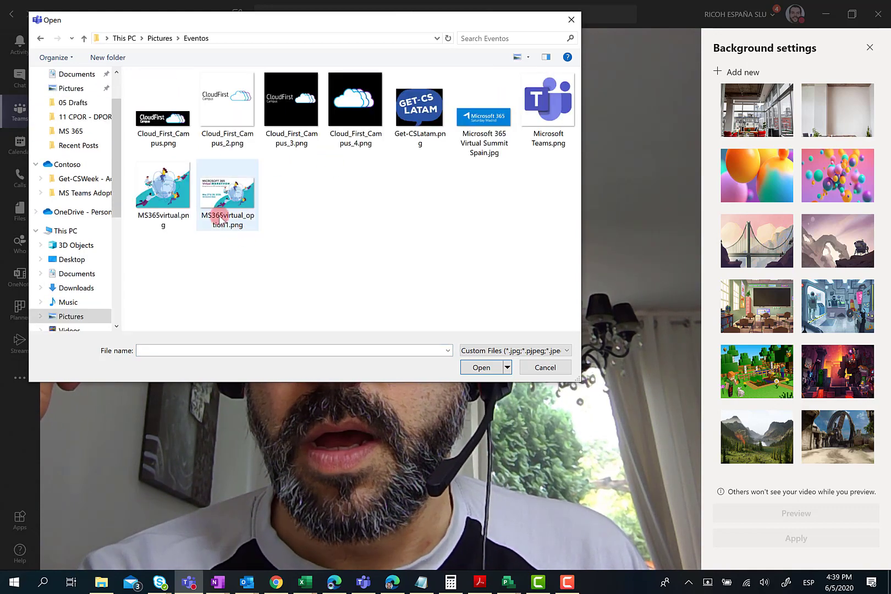
{"action": "left_click", "coordinate": [152, 122]}
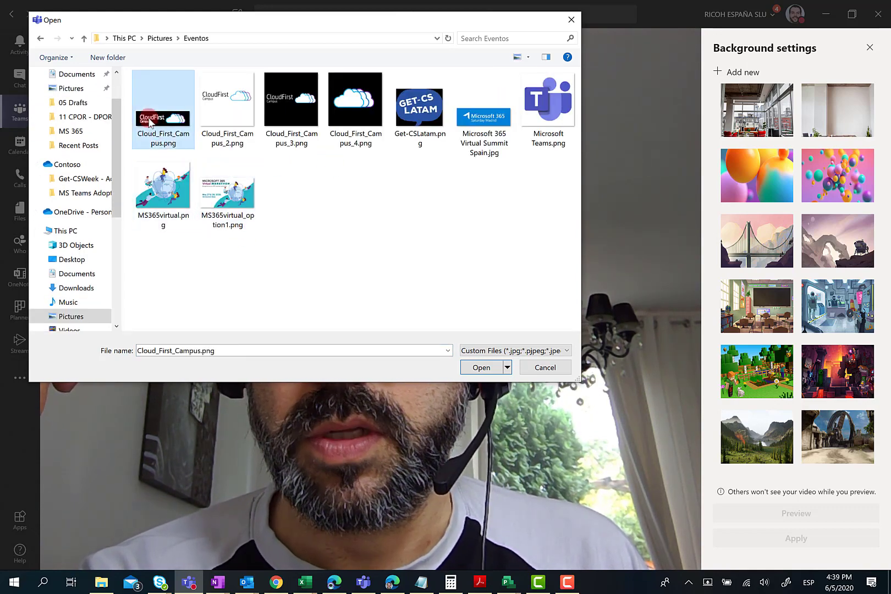
{"action": "left_click", "coordinate": [480, 367]}
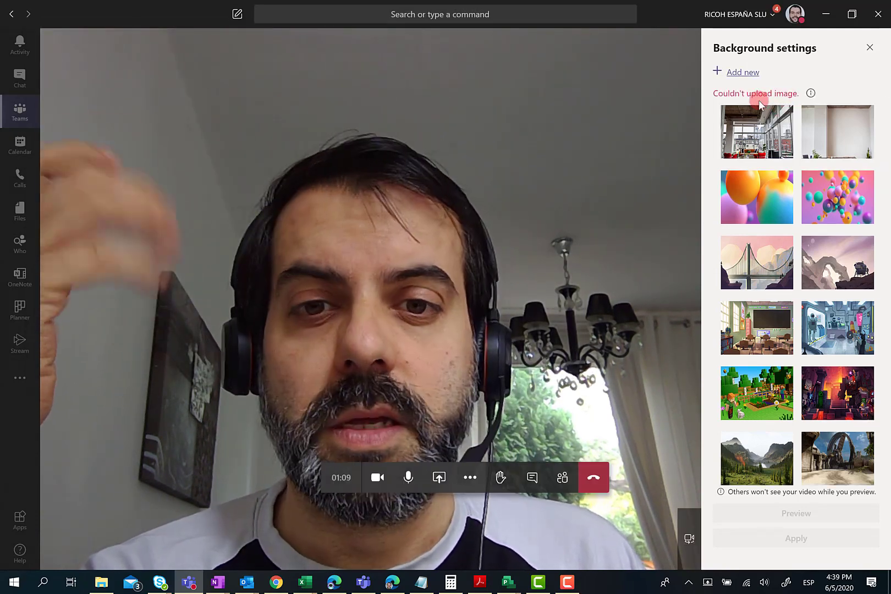
Step: Check the 'Couldn't upload image.' error shown in the Background settings panel
{"action": "mouse_move", "coordinate": [811, 94]}
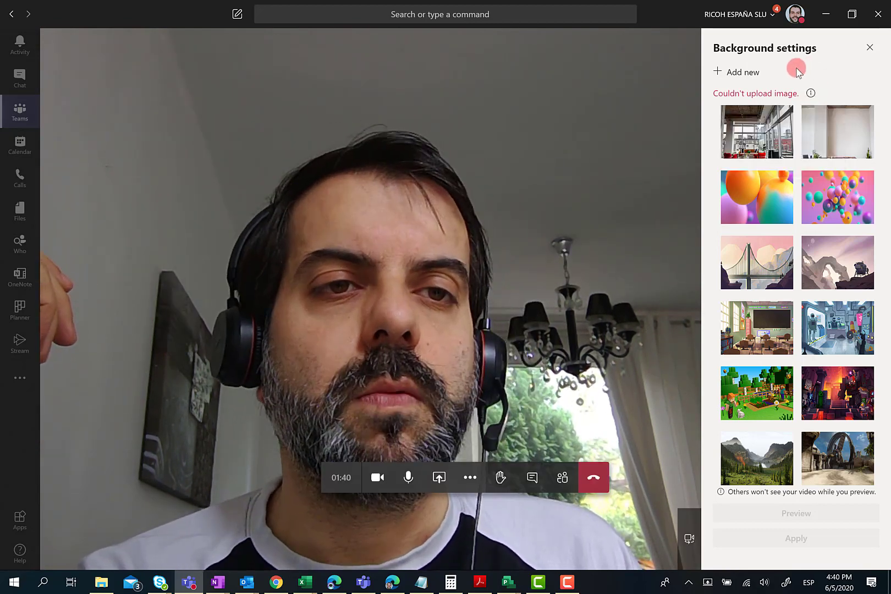
Step: Upload ikea-backgrounds-oficina-01.jpg from the Downloads folder as a custom background
{"action": "left_click", "coordinate": [742, 72]}
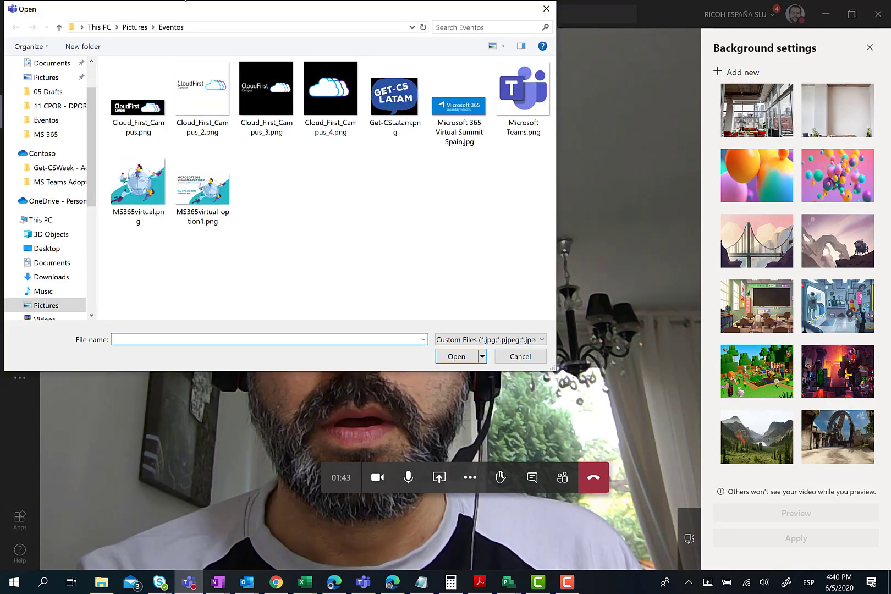
{"action": "left_click_drag", "start_coordinate": [140, 10], "coordinate": [183, 16]}
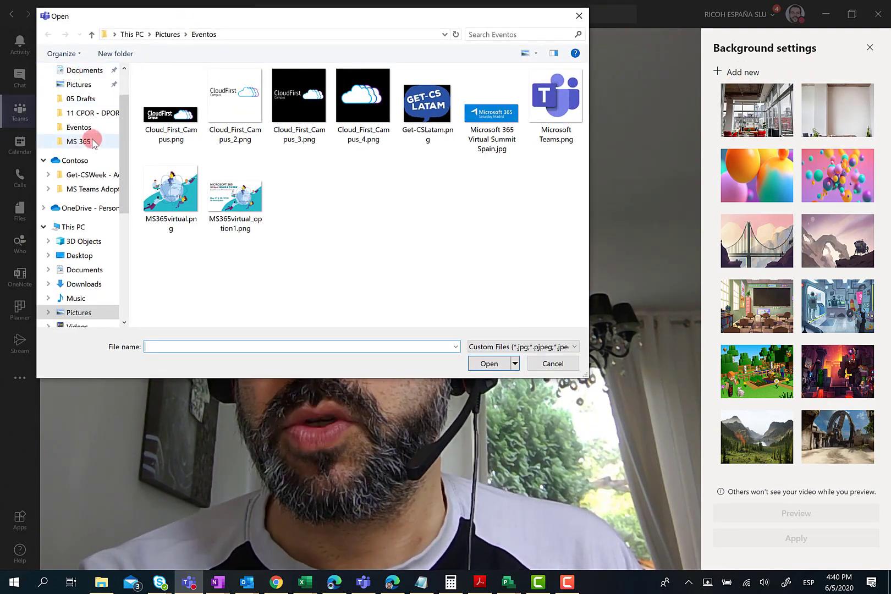
{"action": "scroll", "coordinate": [92, 139], "scroll_direction": "up", "scroll_amount": 2}
{"action": "left_click", "coordinate": [83, 109]}
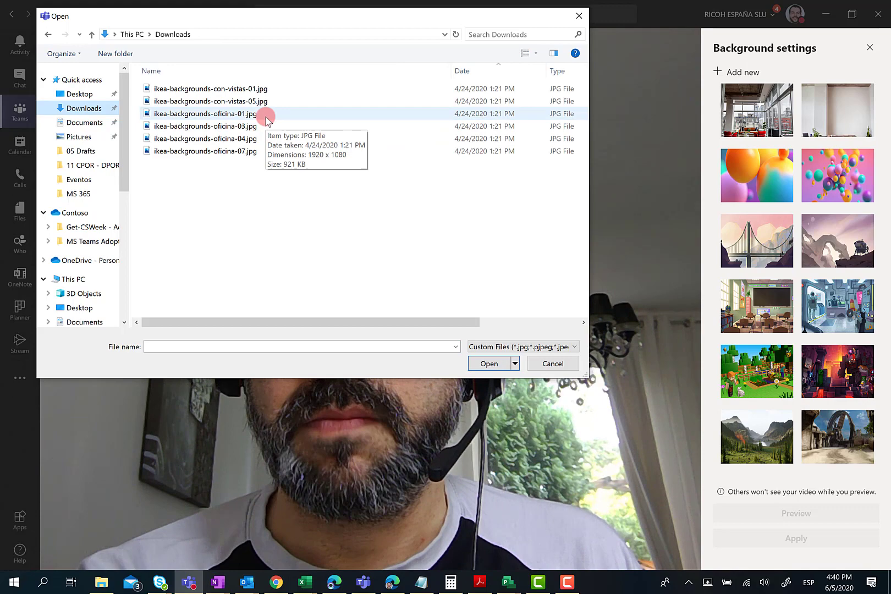
{"action": "left_click", "coordinate": [265, 116]}
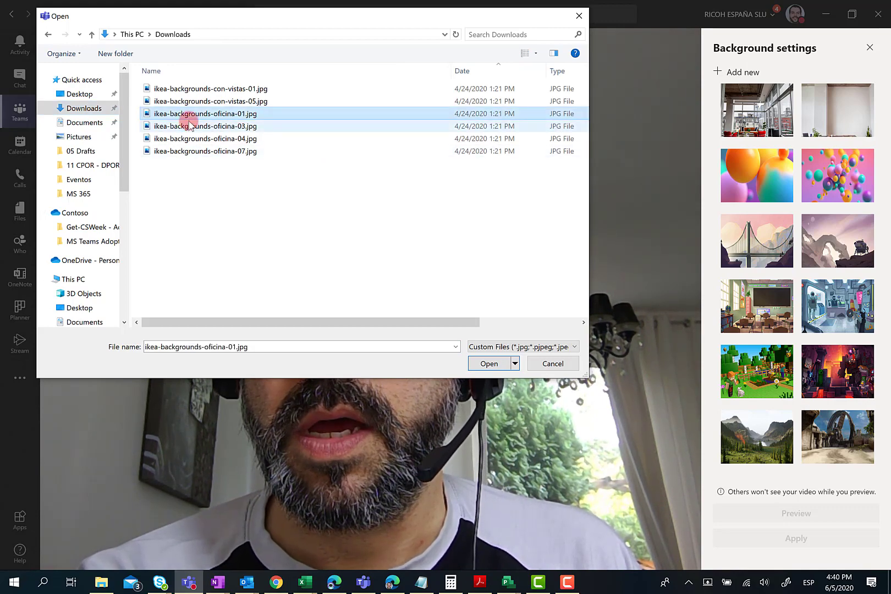
{"action": "left_click", "coordinate": [476, 365]}
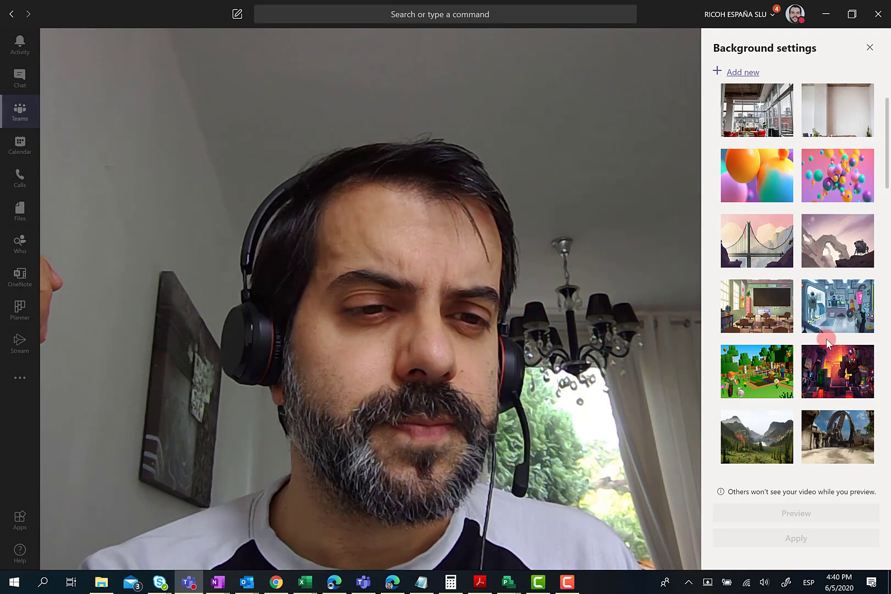
Step: Scroll to the end of the background gallery to reveal the uploaded IKEA office tile
{"action": "scroll", "coordinate": [815, 342], "scroll_direction": "down", "scroll_amount": 10}
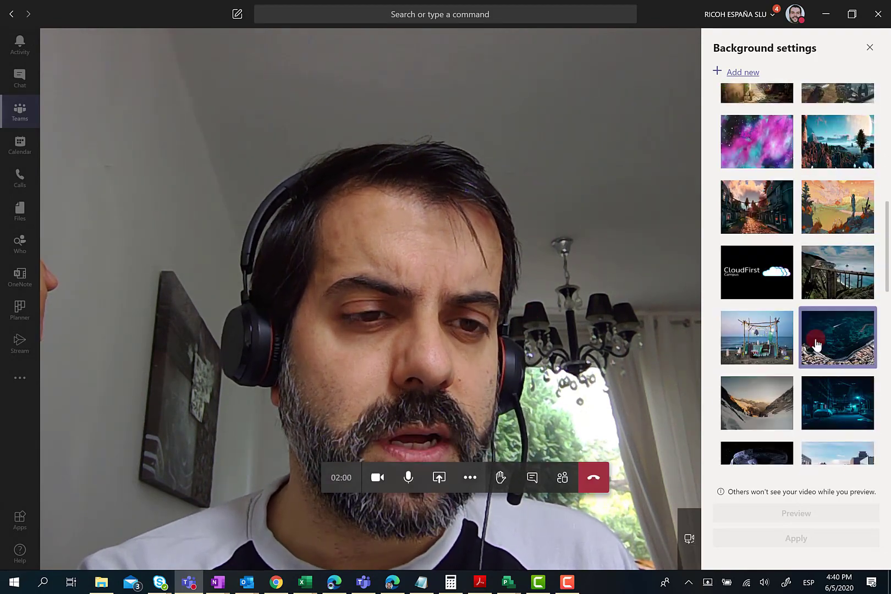
{"action": "scroll", "coordinate": [816, 344], "scroll_direction": "down", "scroll_amount": 5}
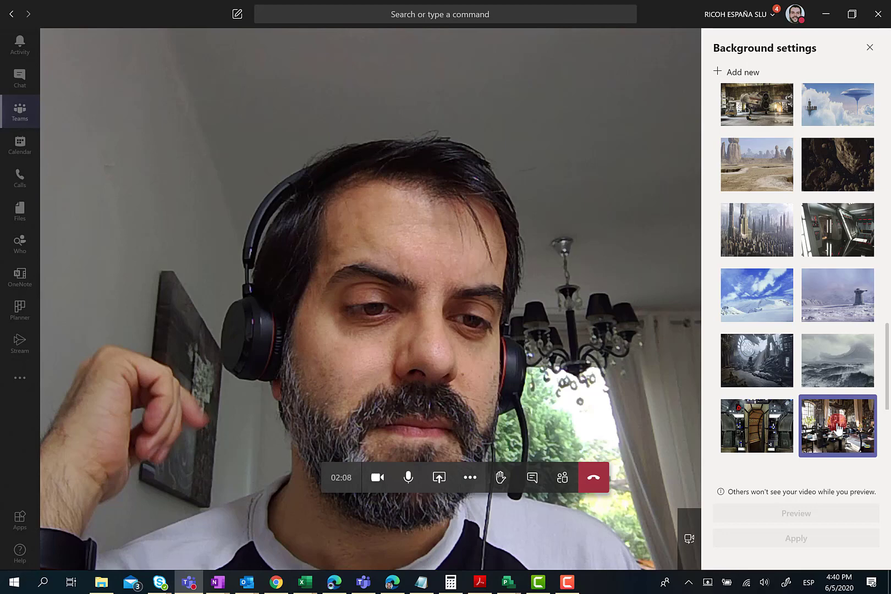
Step: Select the uploaded IKEA office thumbnail and apply it as the video background
{"action": "left_click", "coordinate": [838, 429]}
{"action": "left_click", "coordinate": [781, 533]}
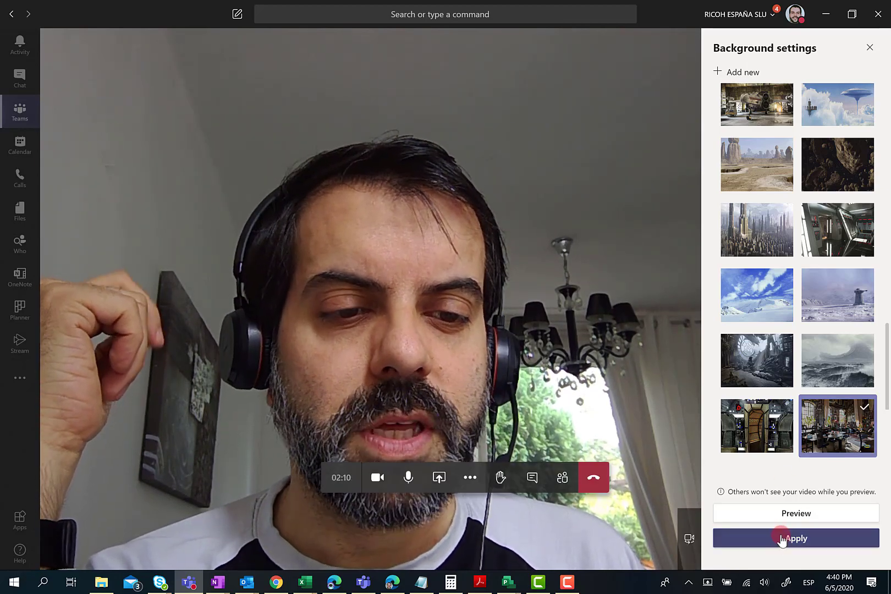